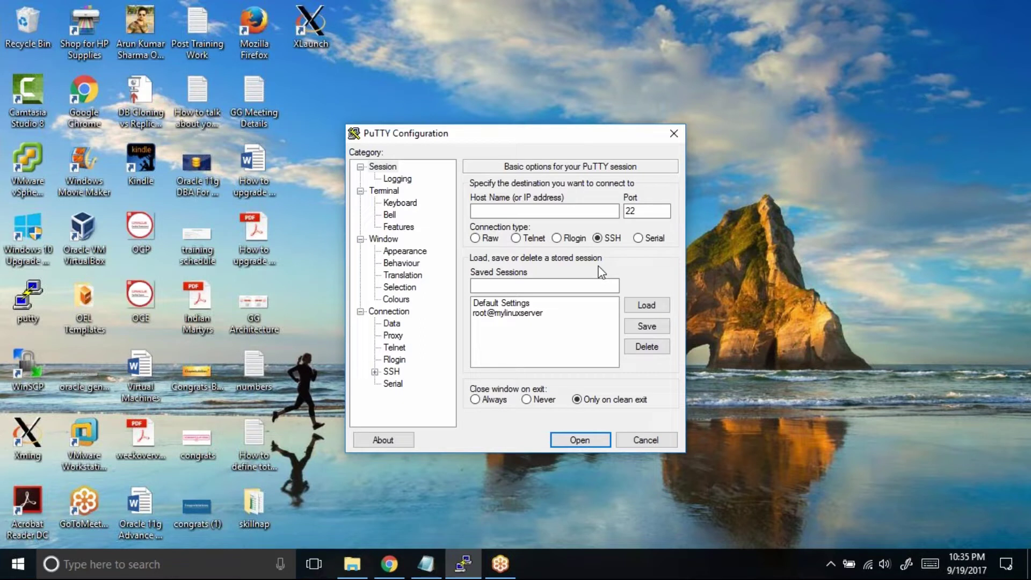
# Select the Default Settings profile and bring up the Connection > SSH > X11 page.
pyautogui.click(523, 313)
pyautogui.click(528, 304)
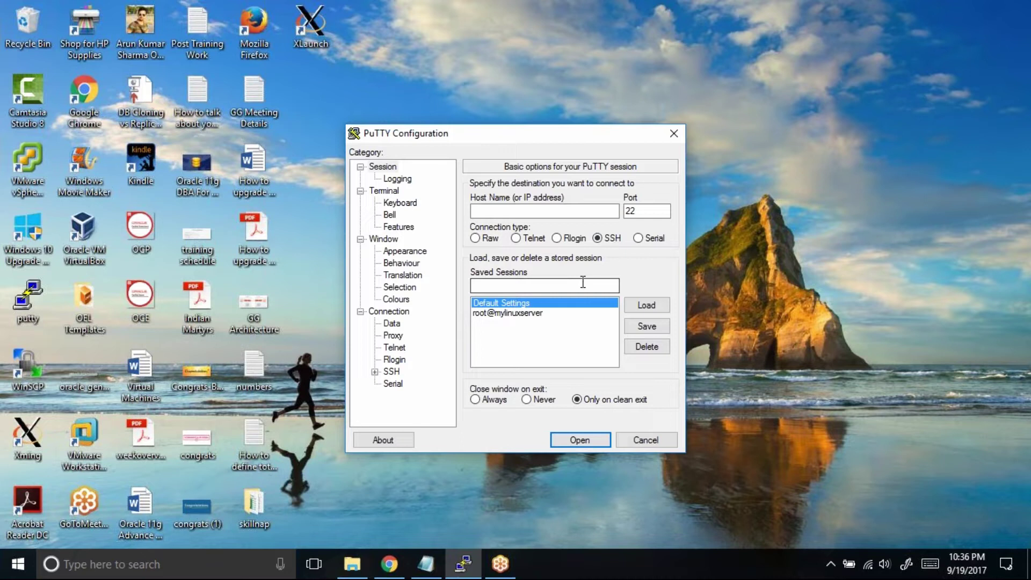
pyautogui.click(550, 211)
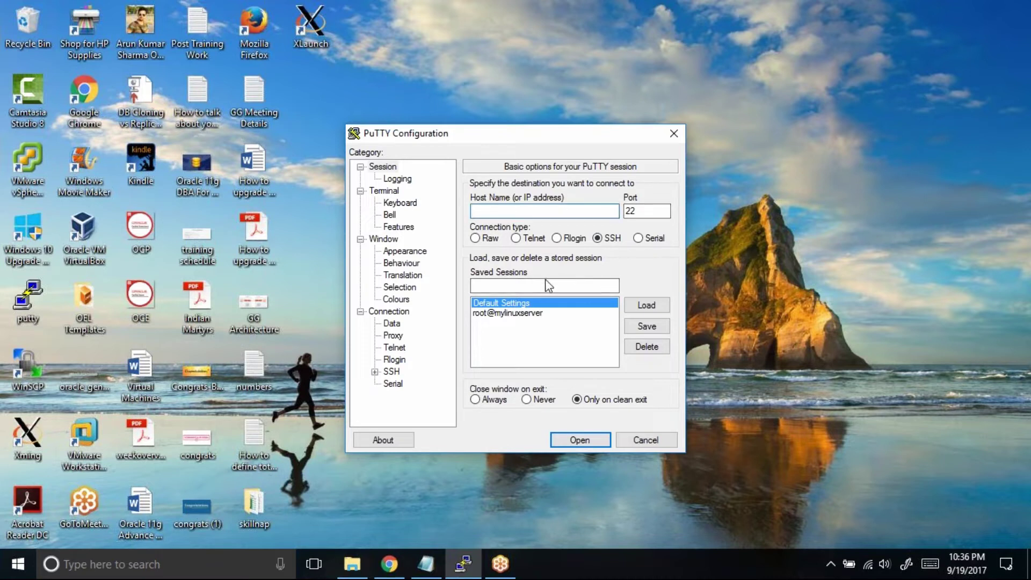
pyautogui.click(532, 284)
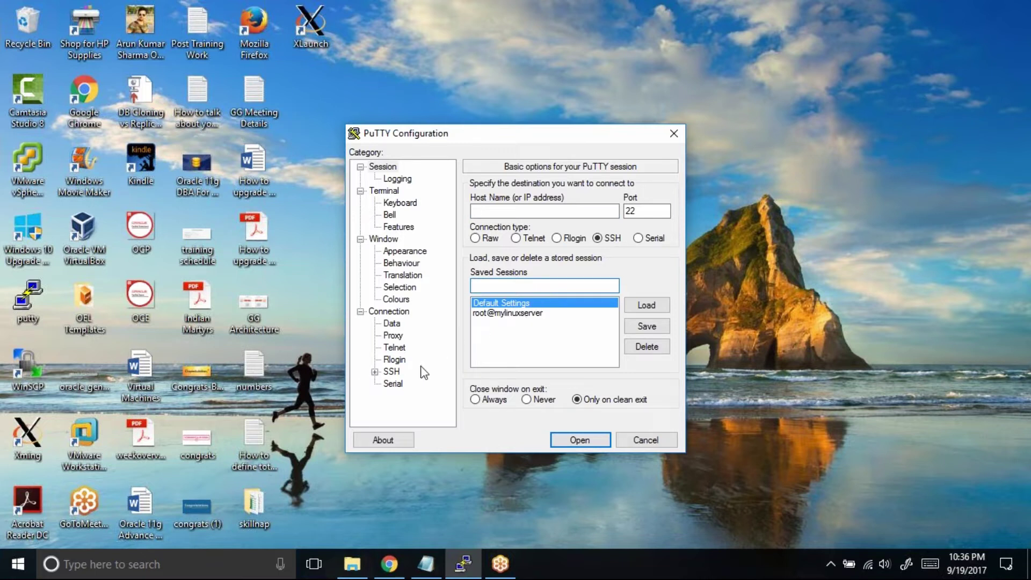
pyautogui.click(374, 372)
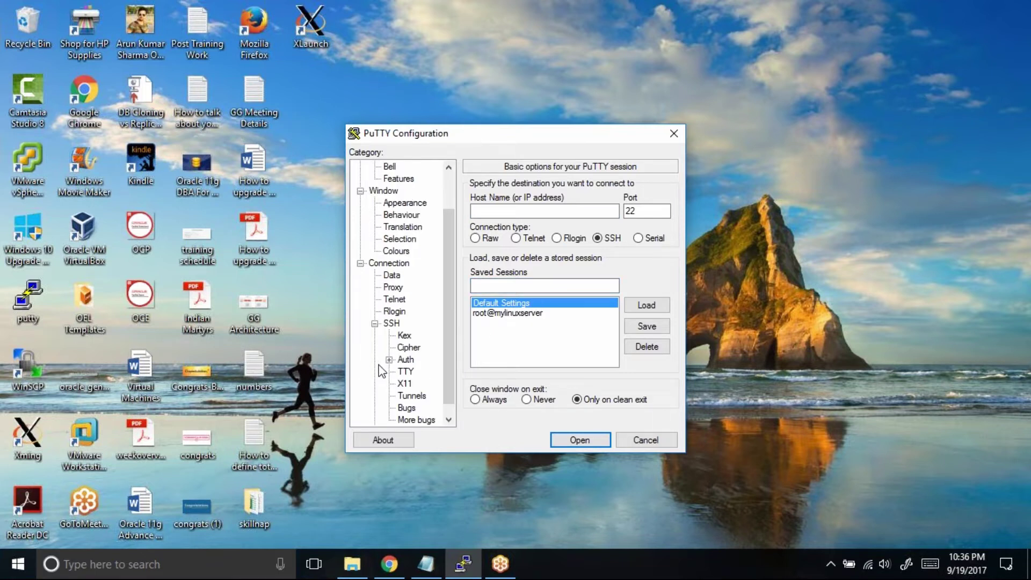
pyautogui.click(401, 372)
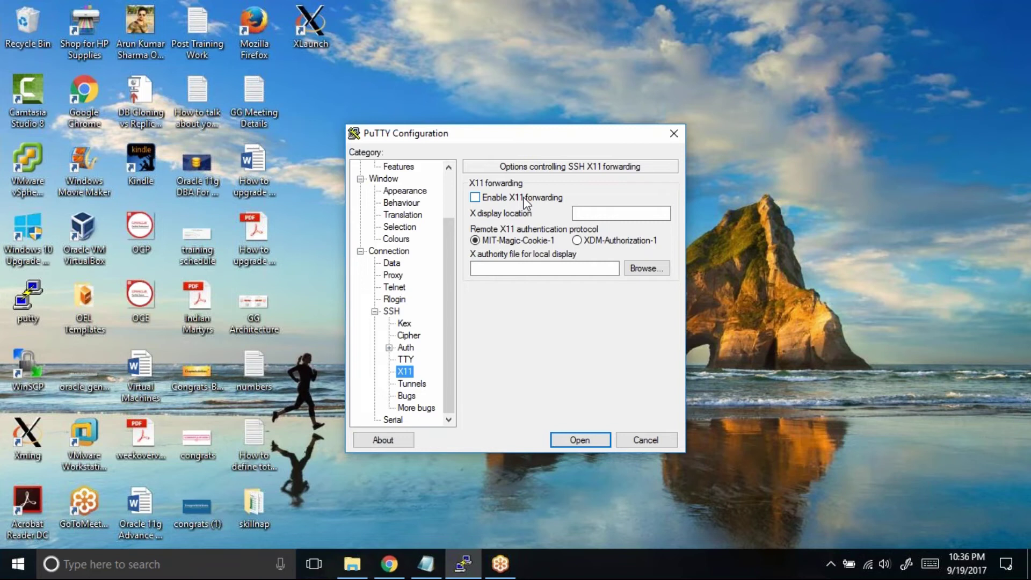
pyautogui.scroll(2, 451, 323)
# Enable X11 forwarding on the SSH X11 page.
pyautogui.click(381, 167)
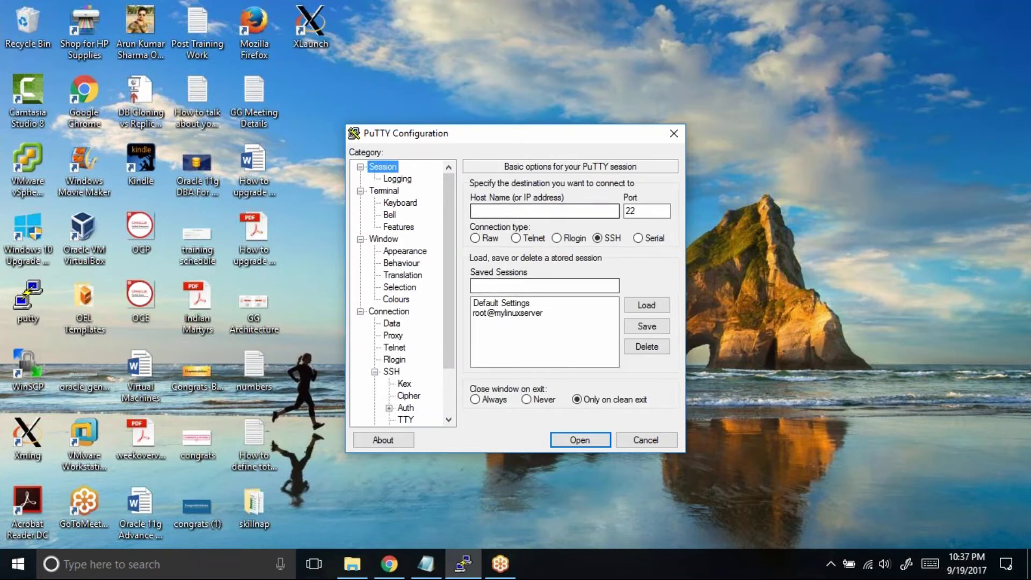
pyautogui.click(538, 285)
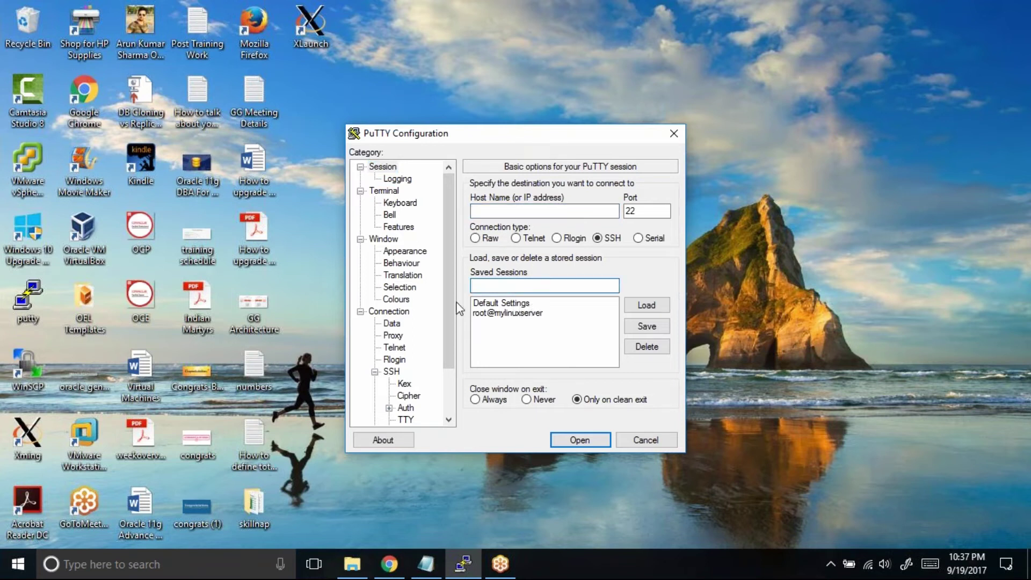
pyautogui.scroll(-2, 422, 352)
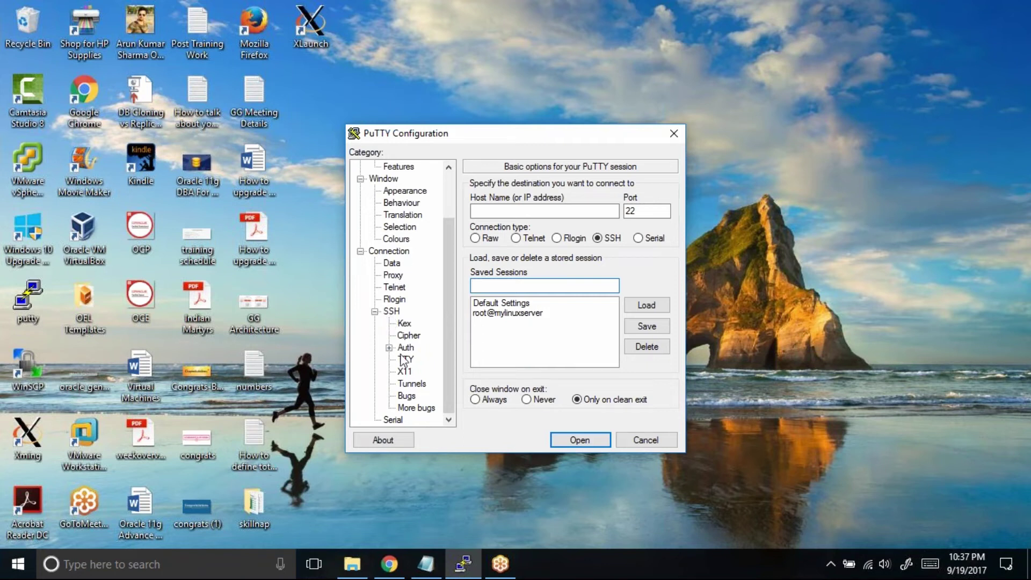
pyautogui.click(405, 371)
pyautogui.click(475, 198)
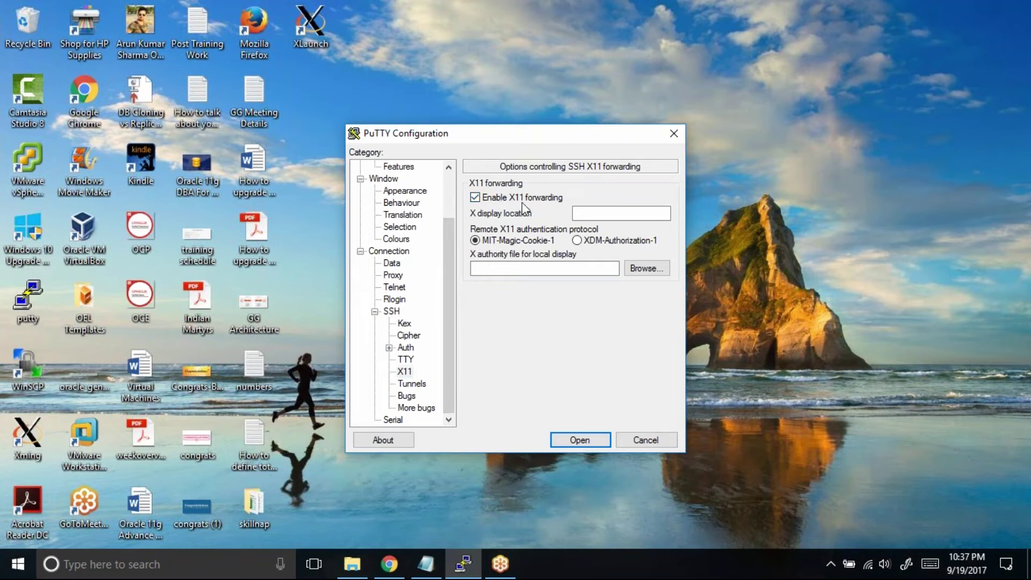
pyautogui.moveTo(447, 241); pyautogui.dragTo(448, 188)
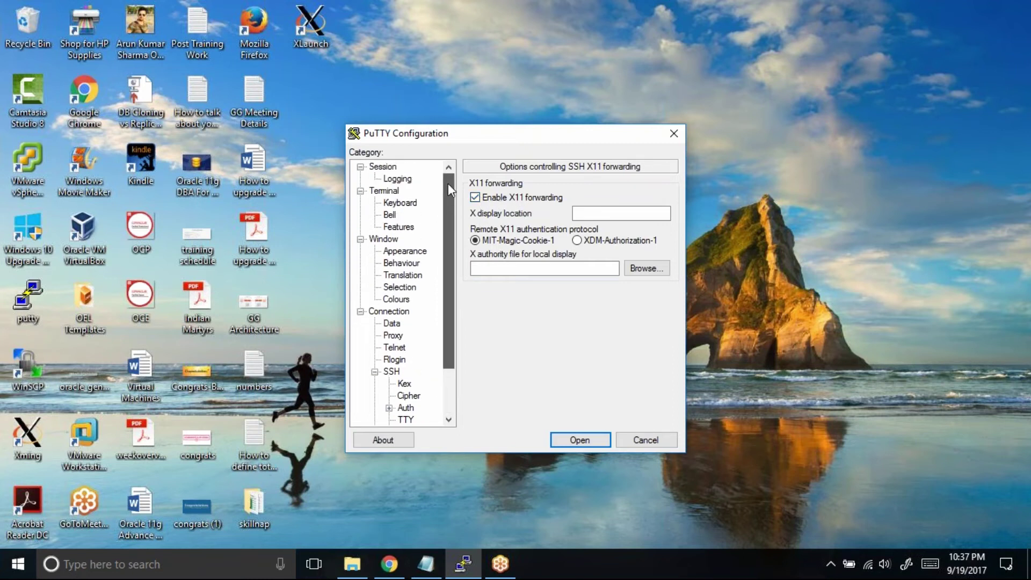
# Save the X11 forwarding change into the Default Settings profile.
pyautogui.click(390, 166)
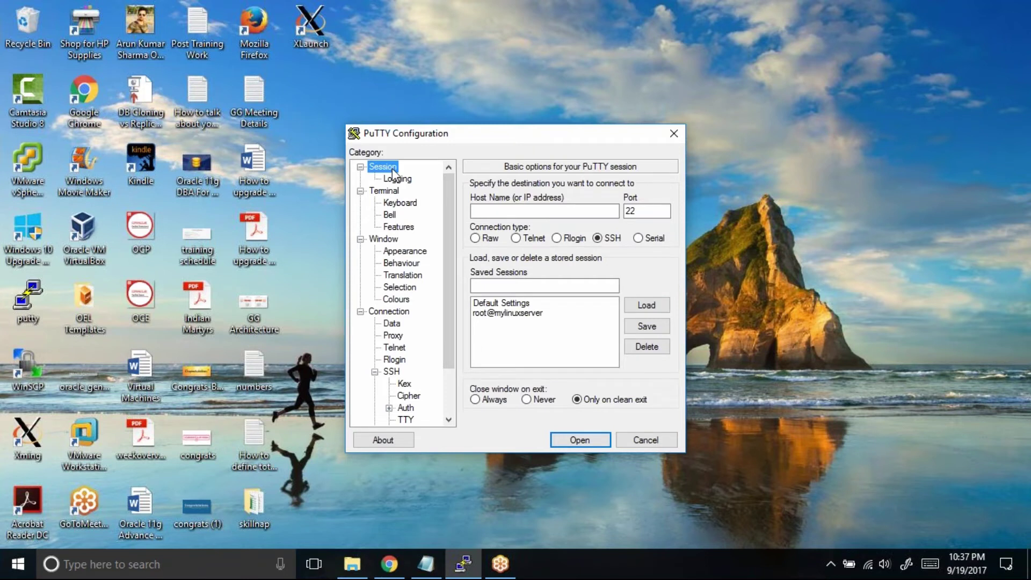
pyautogui.click(511, 305)
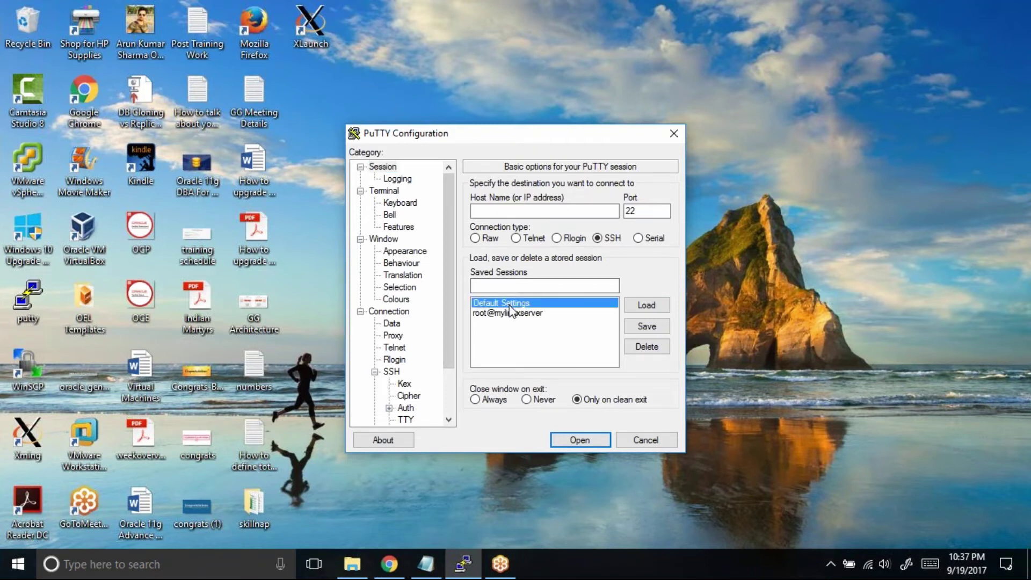
pyautogui.click(654, 335)
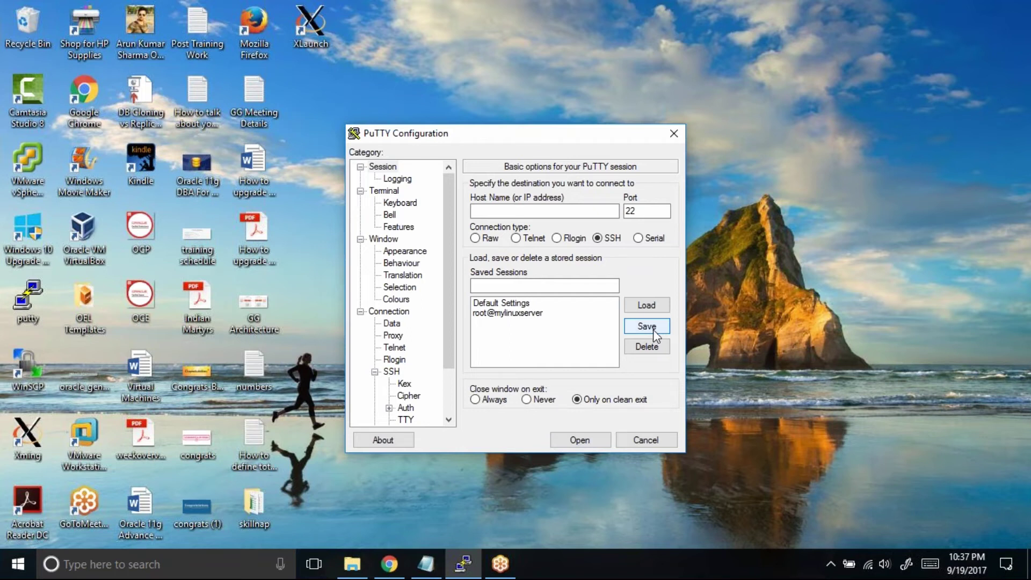
# Connect over SSH to 49.207.1.90 and enter root as the login name.
pyautogui.click(575, 210)
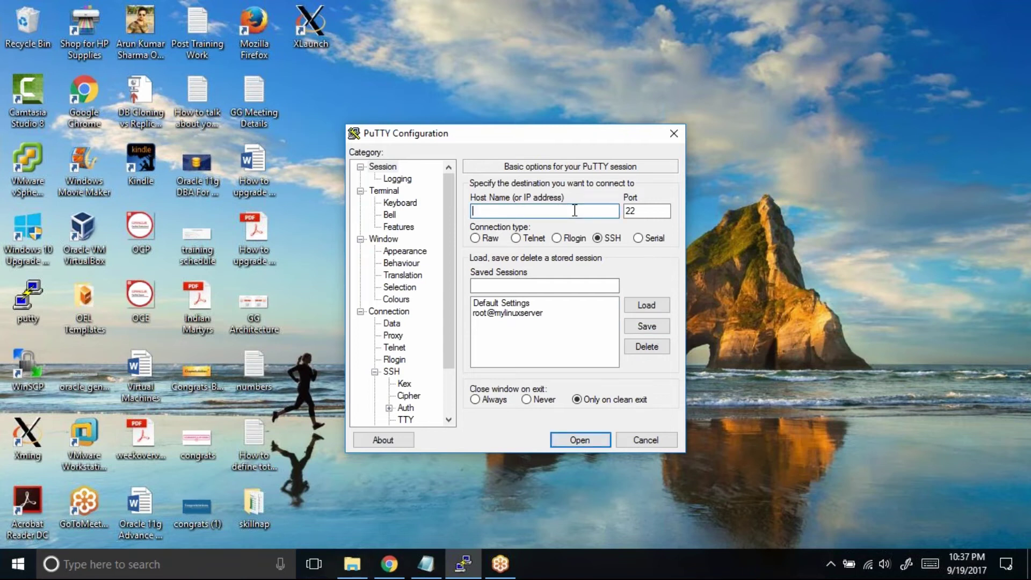
pyautogui.write('4')
pyautogui.write('9.207.1.')
pyautogui.write('90')
pyautogui.press('Tab')
pyautogui.write('1')
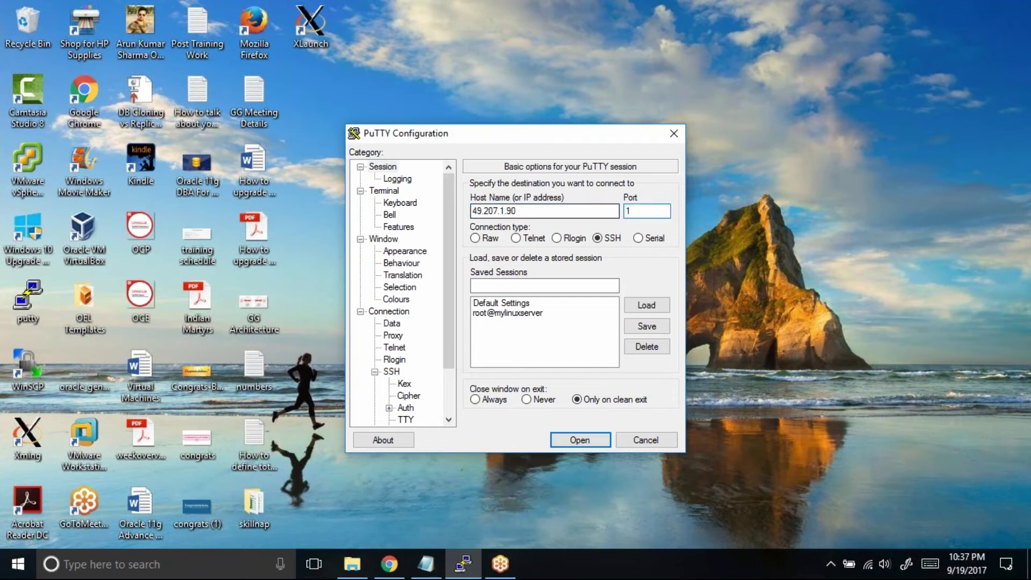
pyautogui.write('07')
pyautogui.press('Return')
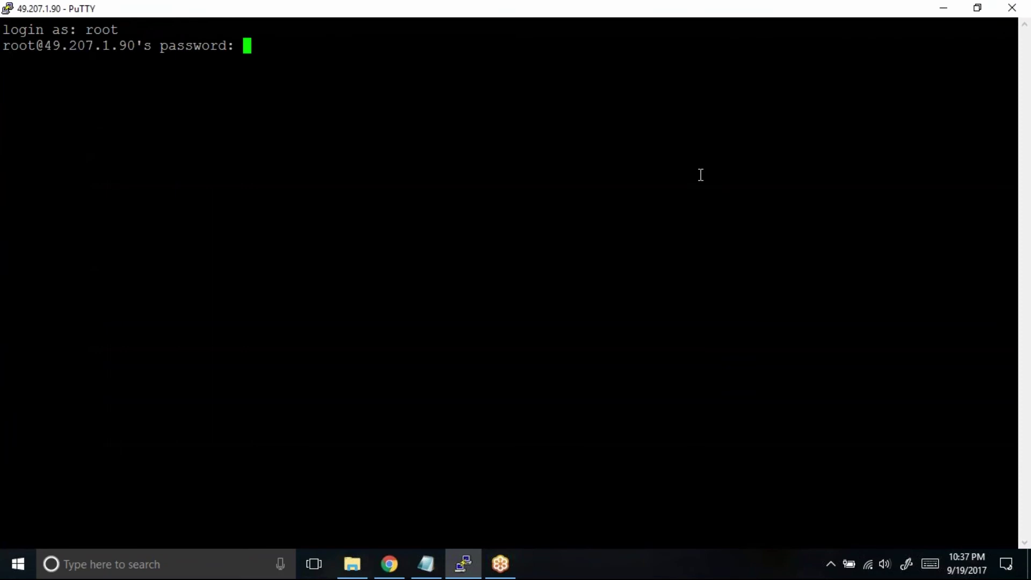
# Submit the root password and run firefox so its window forwards to the local desktop.
pyautogui.press('Return')
pyautogui.press('Return')
pyautogui.press('Return')
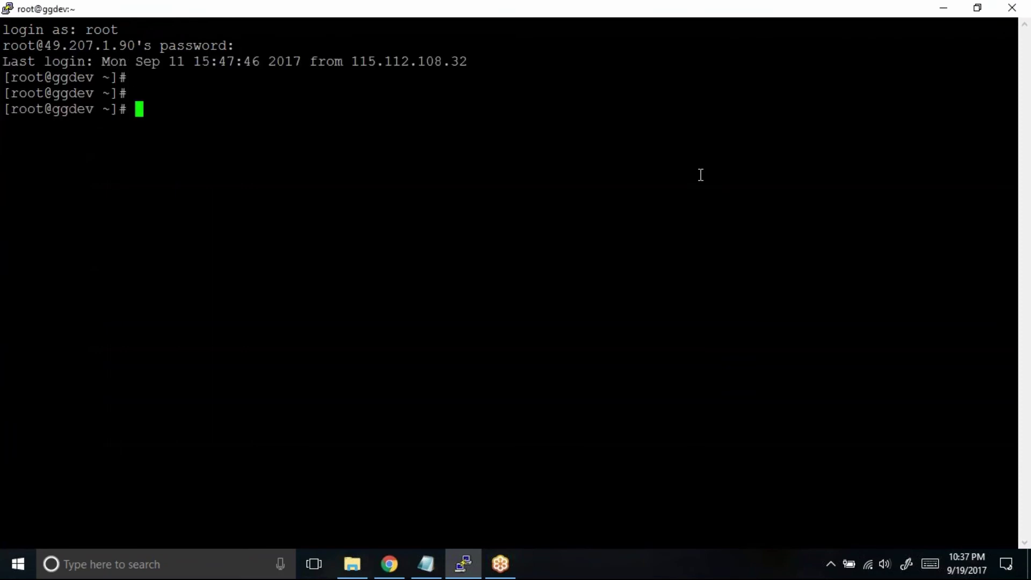
pyautogui.write('firefox')
pyautogui.press('Return')
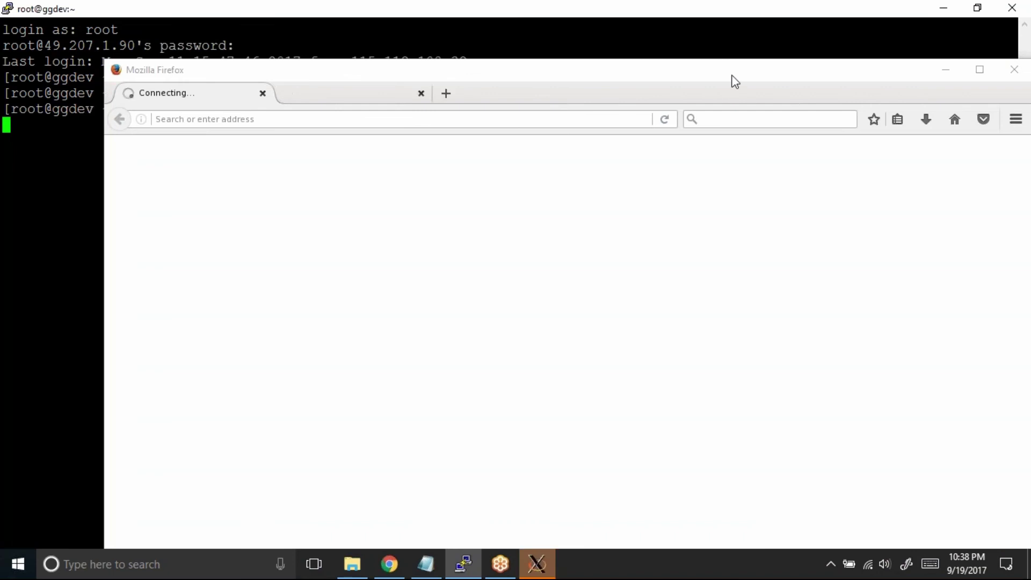
# Close the forwarded Firefox window, confirming Close tabs for both tabs.
pyautogui.moveTo(733, 78); pyautogui.dragTo(643, 56)
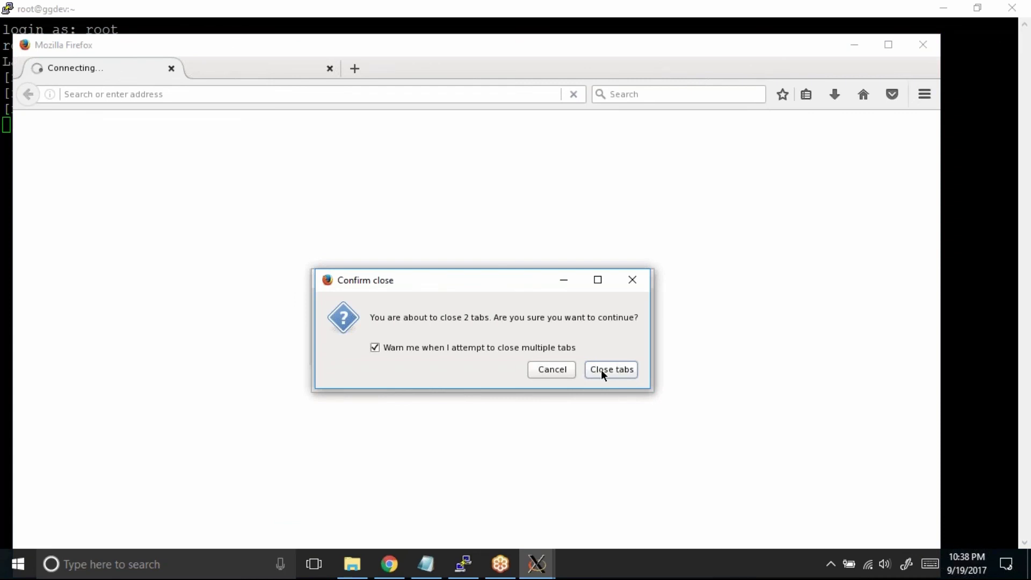
pyautogui.click(601, 370)
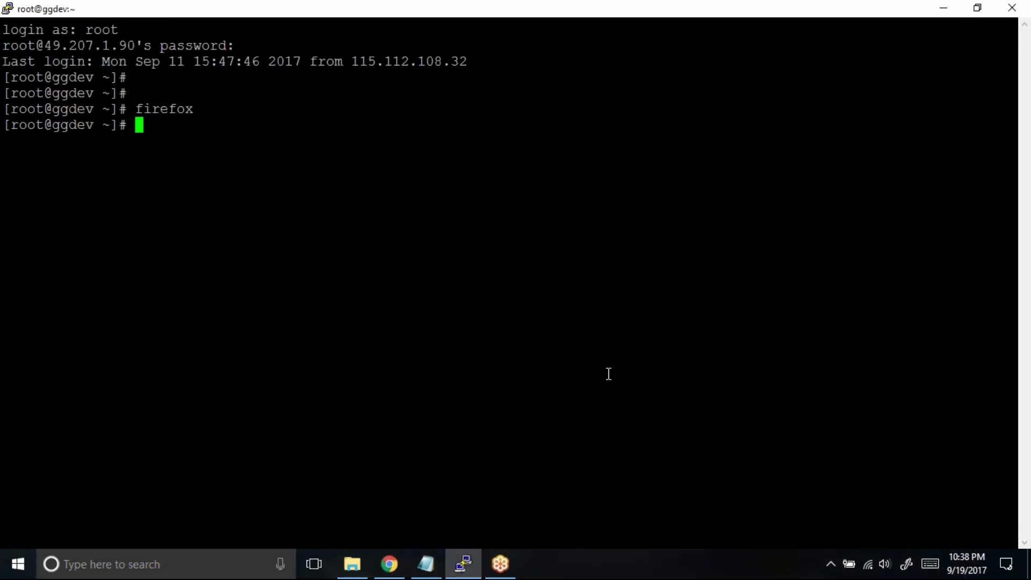
# Run exit to log out, then close the PuTTY window and confirm with OK.
pyautogui.press('Return')
pyautogui.press('Return')
pyautogui.write('ex')
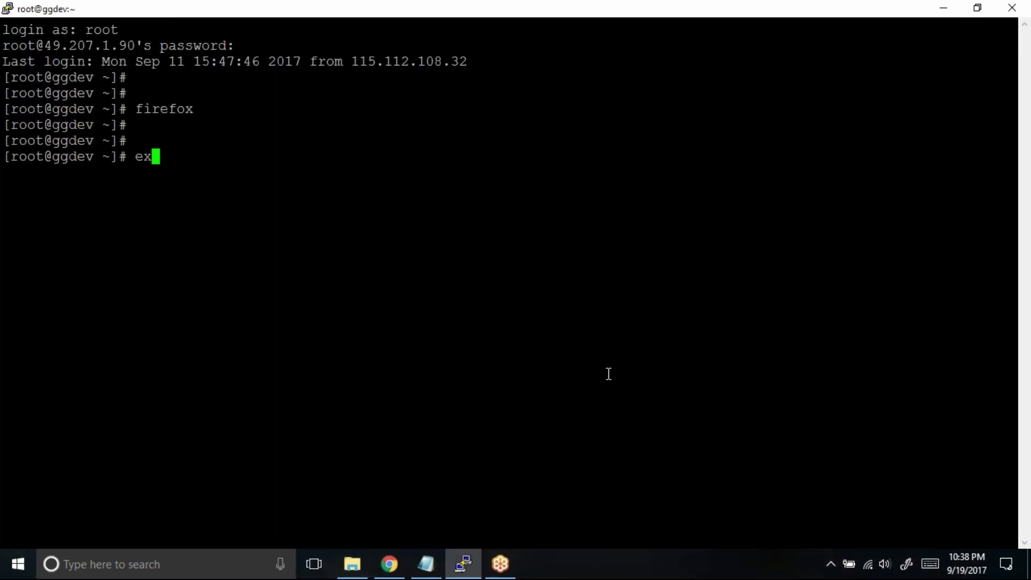
pyautogui.write('it')
pyautogui.press('Return')
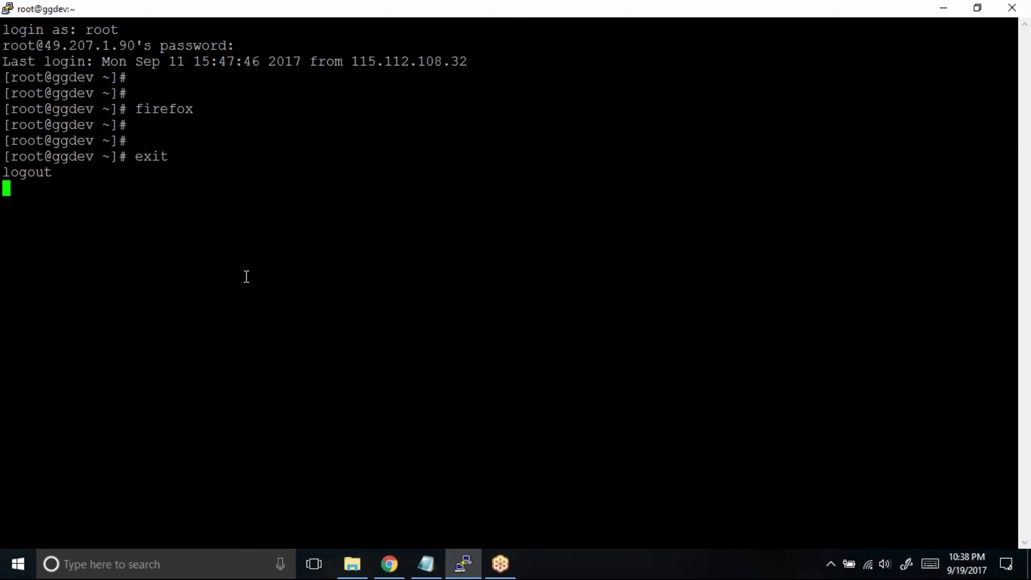
pyautogui.click(1011, 10)
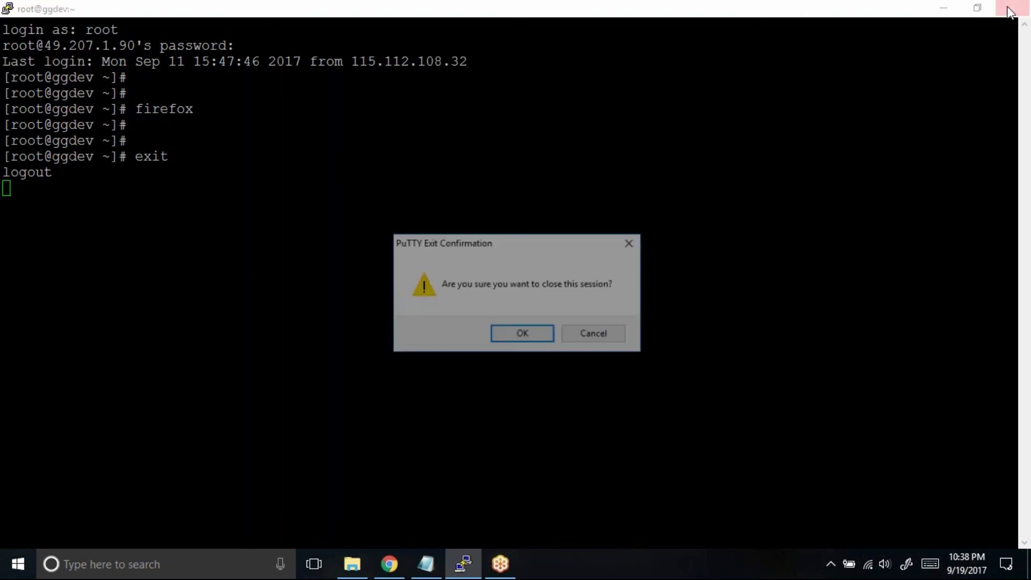
pyautogui.click(525, 333)
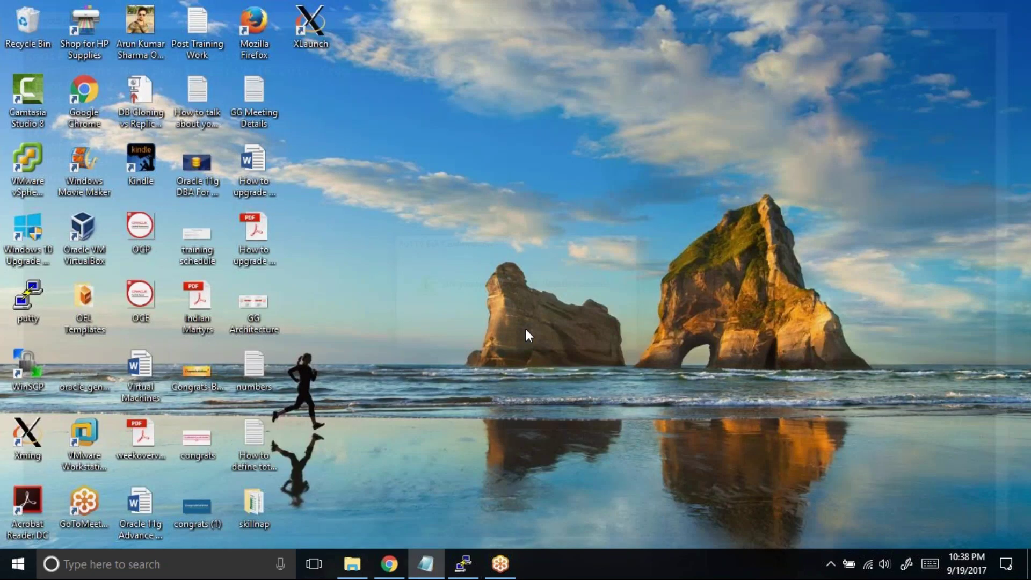